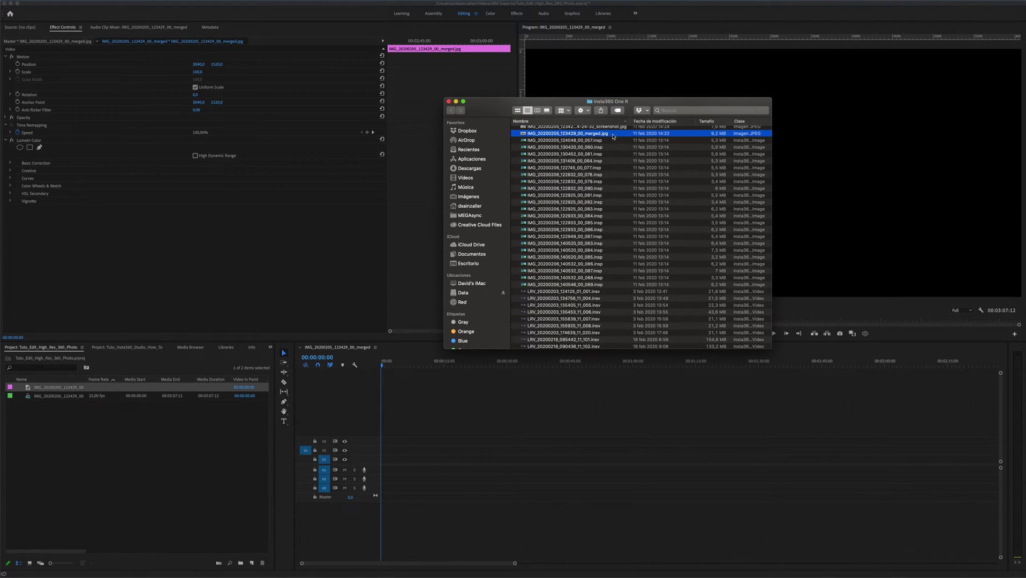
- Import IMG_20200205_123429_00_merged.jpg from Finder into the Premiere Pro Project panel
drag(612, 137, 166, 452)
click(177, 438)
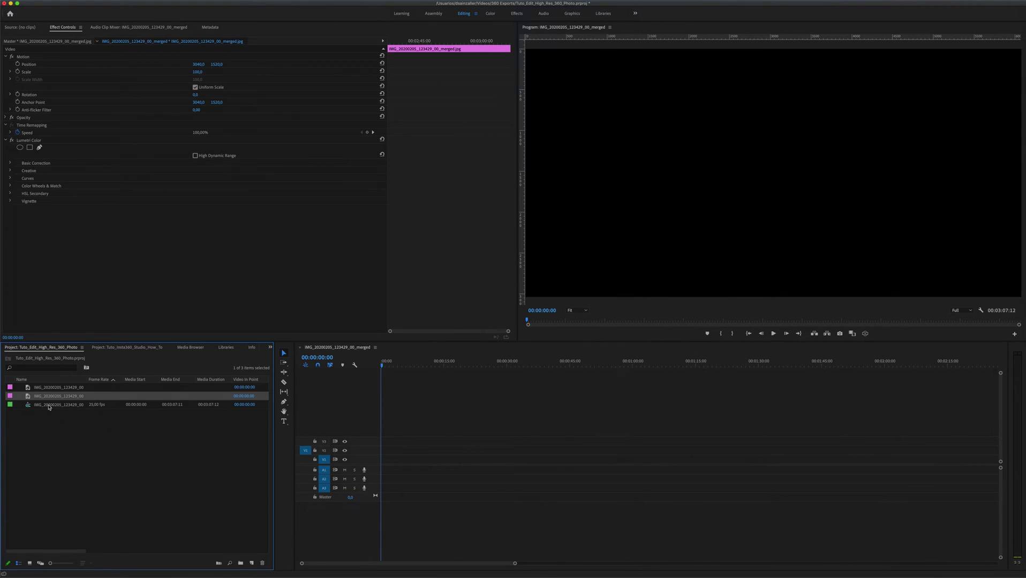
- Place the 360° photo on track V1 and stretch the still to about 30 seconds
mouse_move(299, 443)
mouse_down()
mouse_move(396, 462)
mouse_move(505, 459)
mouse_up()
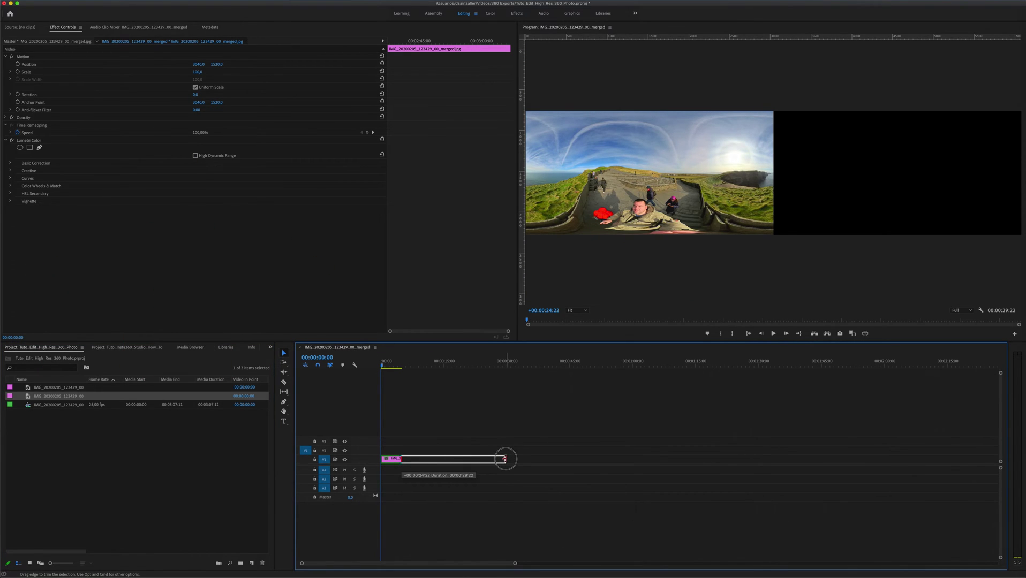
drag(505, 459, 505, 459)
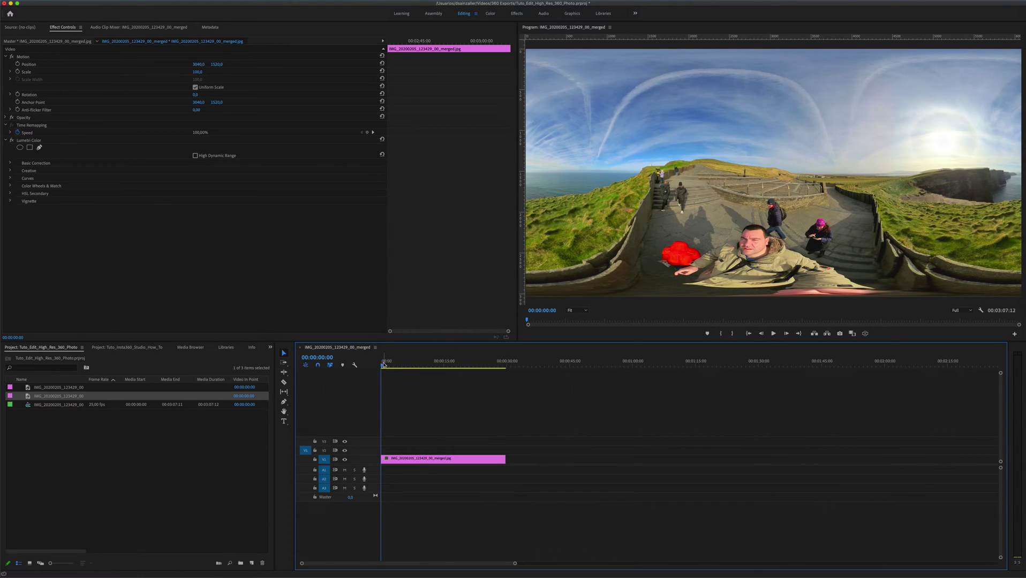
mouse_move(384, 366)
mouse_down()
mouse_move(508, 374)
mouse_move(426, 368)
mouse_up()
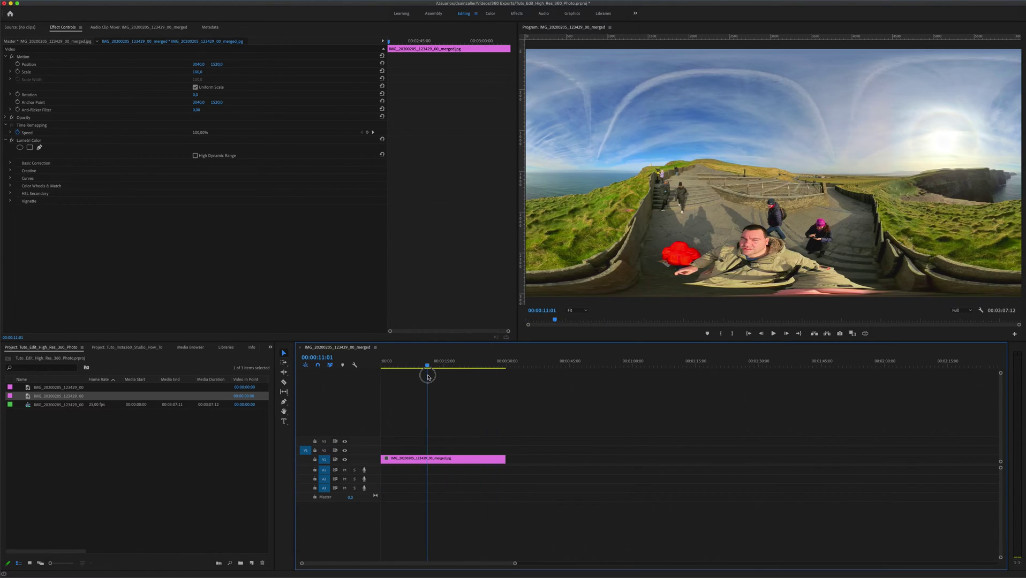
click(466, 458)
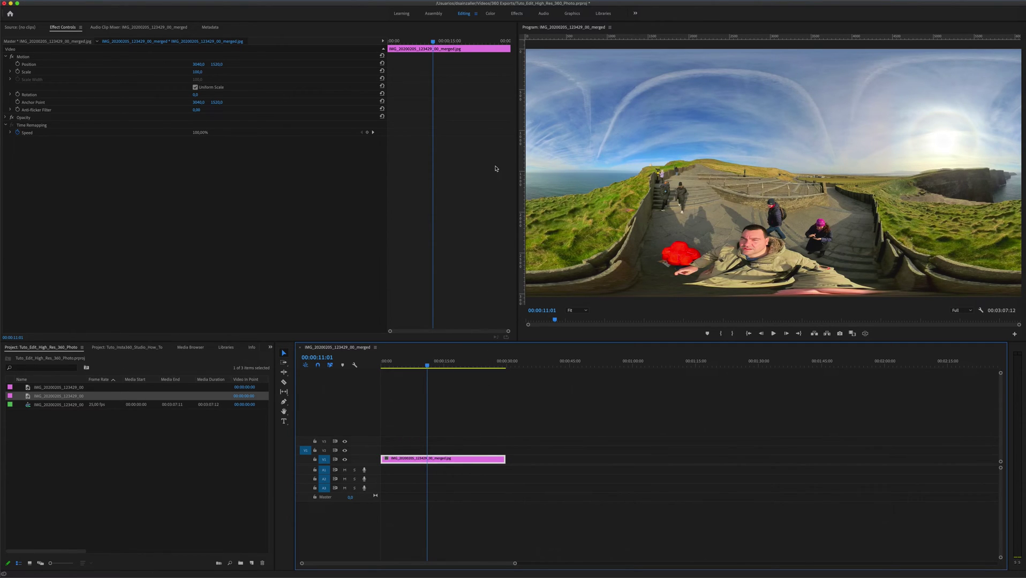
- In the Color workspace, raise contrast and adjust highlights, shadows, whites and blacks
click(490, 14)
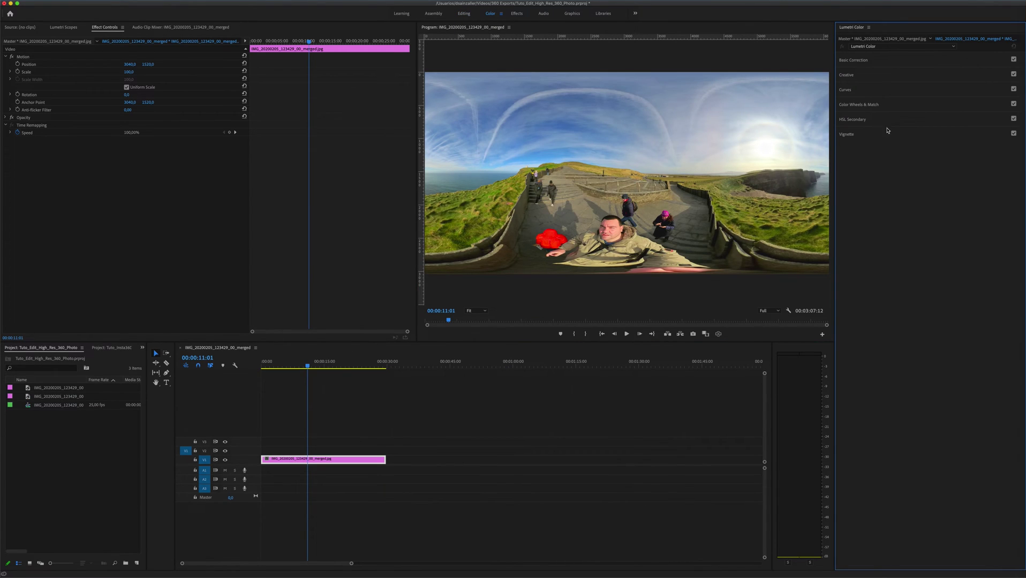
click(922, 63)
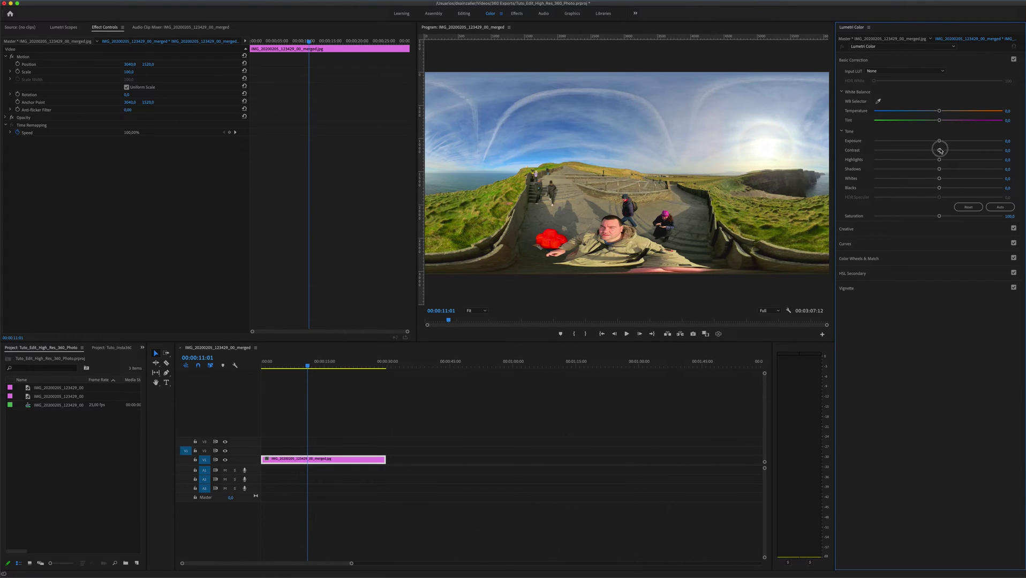
mouse_move(939, 151)
mouse_down()
mouse_move(930, 160)
mouse_move(945, 169)
mouse_up()
mouse_move(939, 179)
mouse_down()
mouse_move(930, 179)
mouse_move(936, 188)
mouse_up()
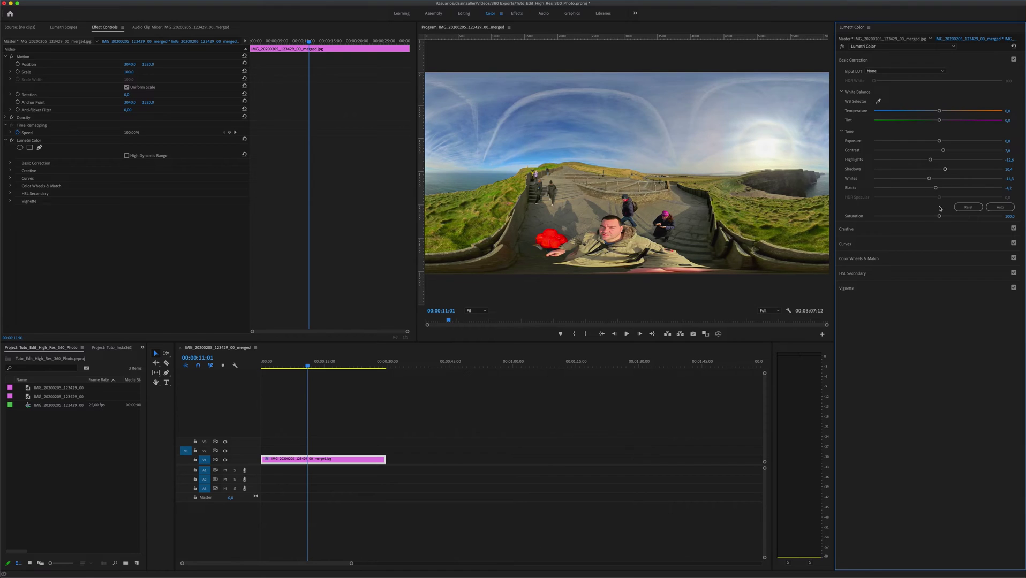
- Add a slight Creative shadow tint, a little sharpening and extra vibrance
click(890, 230)
drag(893, 266, 891, 268)
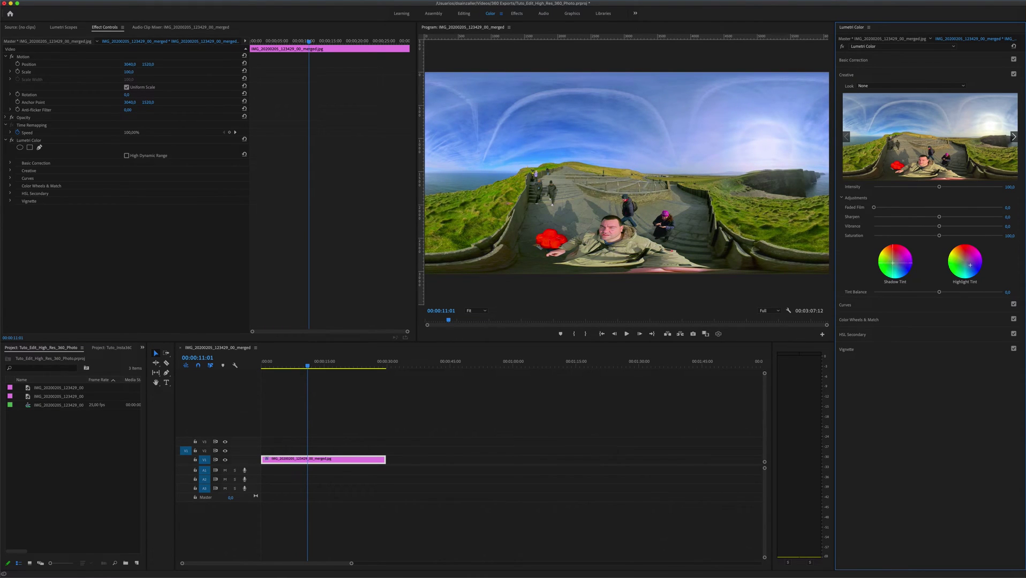
click(1013, 75)
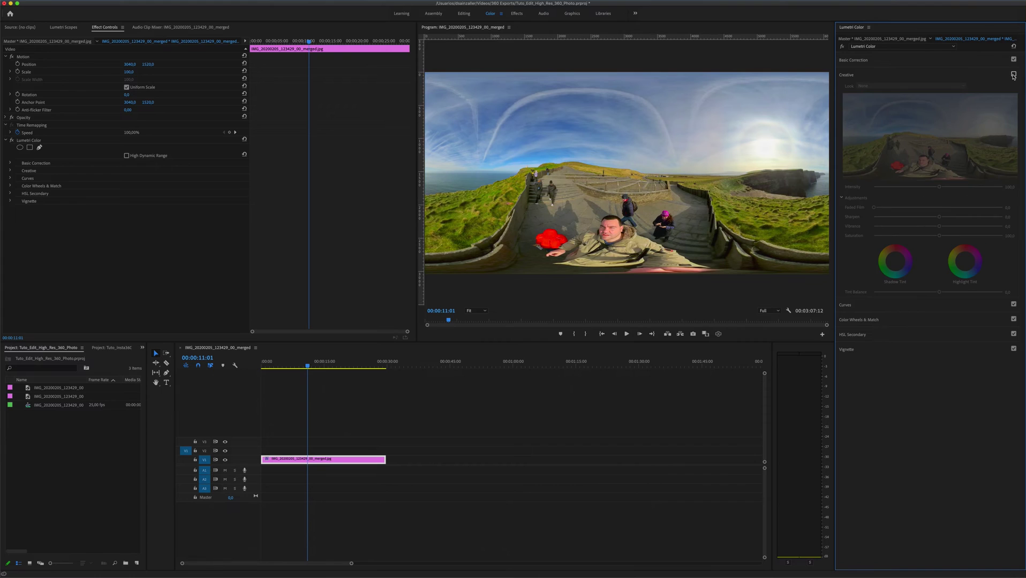
click(1013, 75)
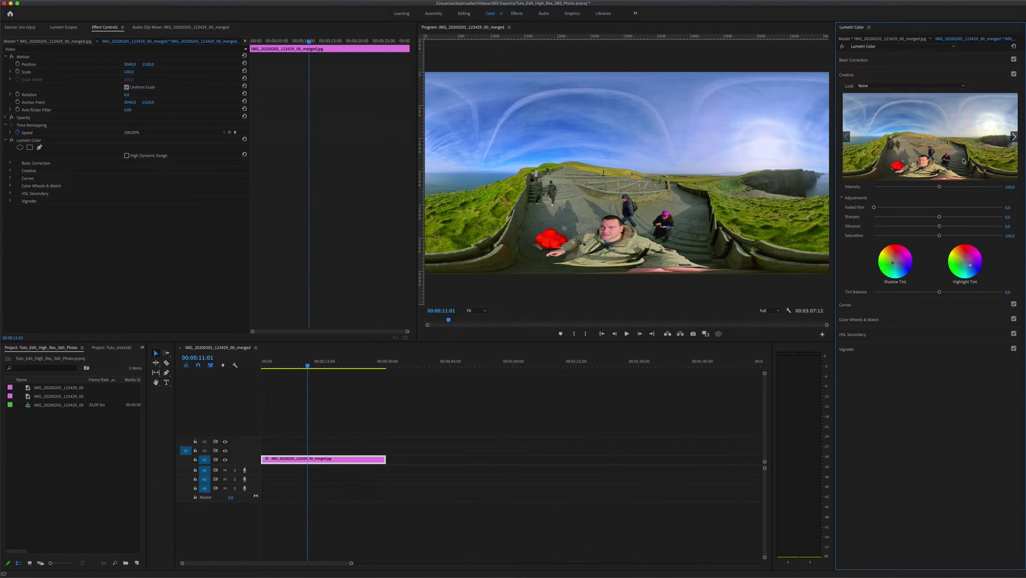
drag(939, 217, 943, 216)
drag(939, 226, 946, 227)
- Bend the RGB curve into an S-shape
click(855, 305)
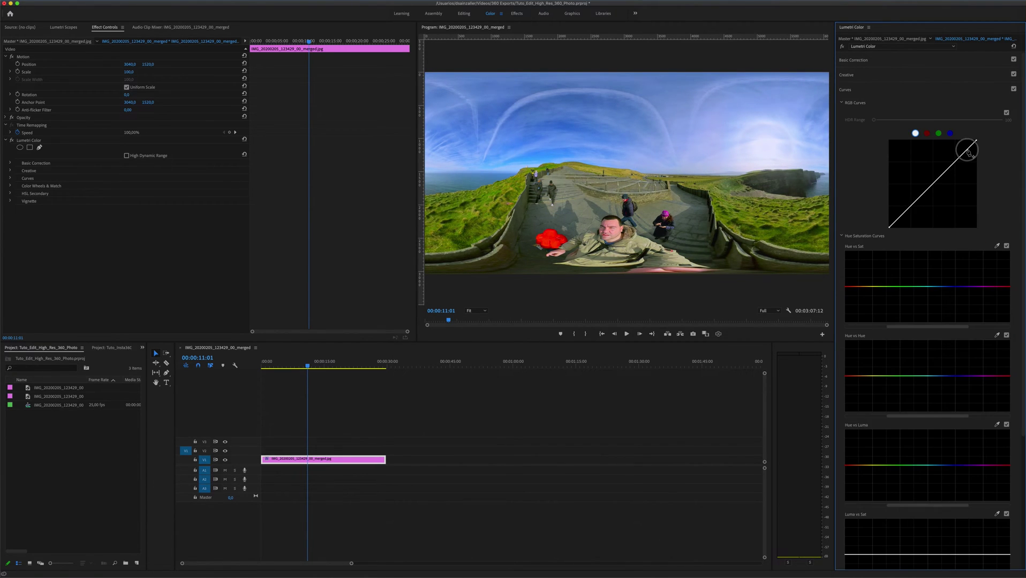
drag(964, 152, 936, 178)
drag(905, 211, 905, 215)
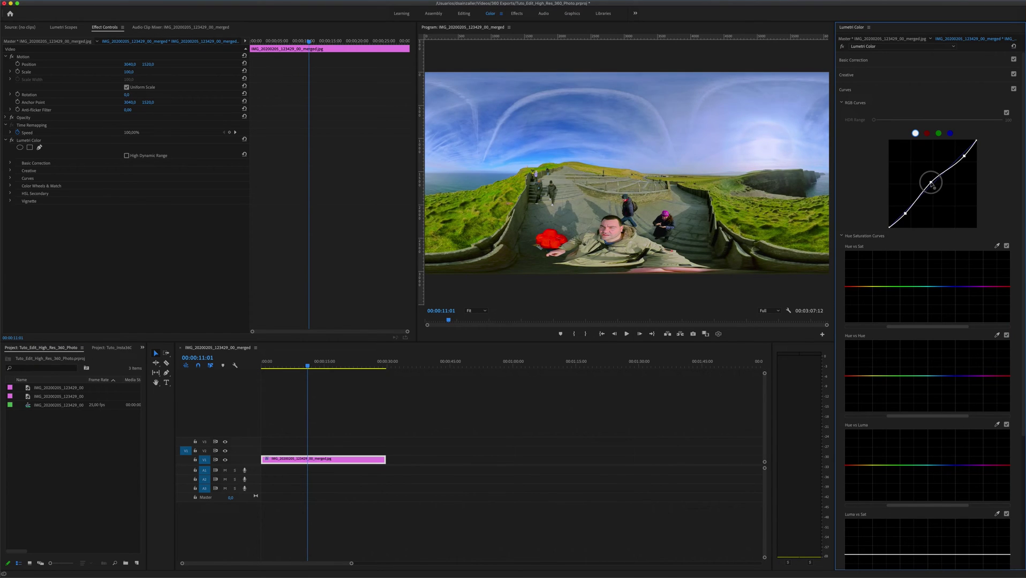
click(873, 91)
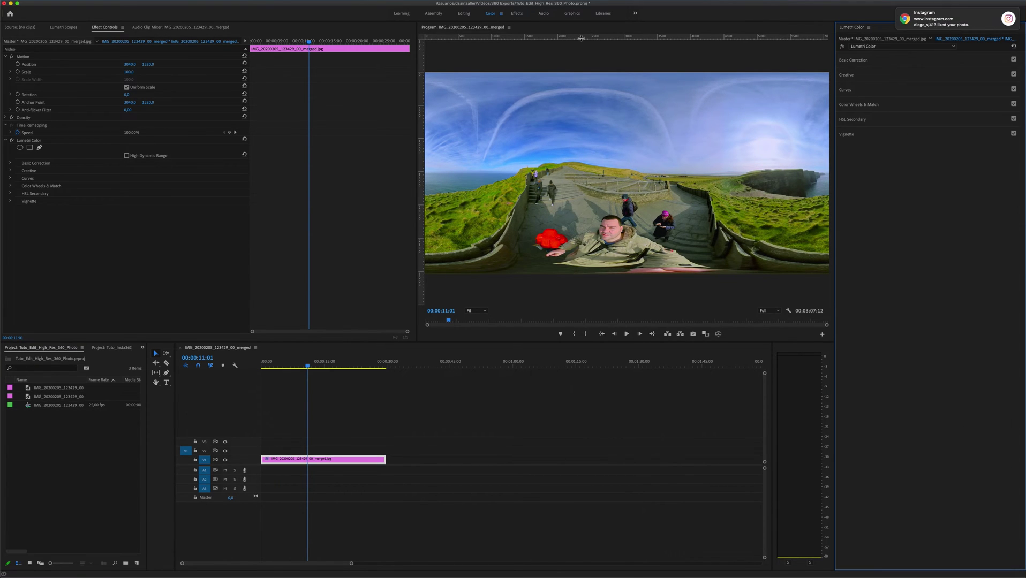
- Return to the Editing workspace and confirm the sequence settings at 6080×3040, 25 fps
key(alt+shift+3)
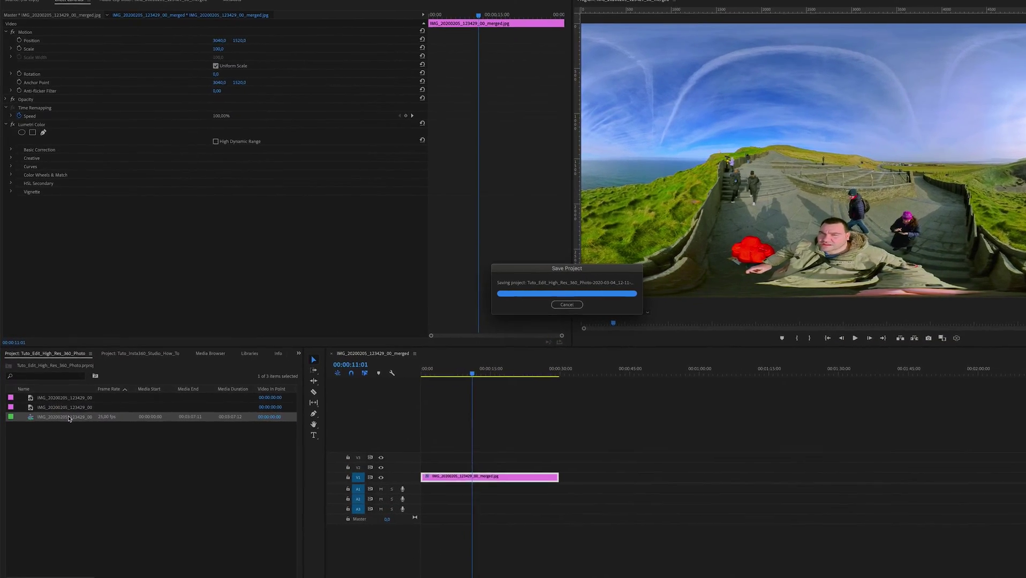
right_click(67, 406)
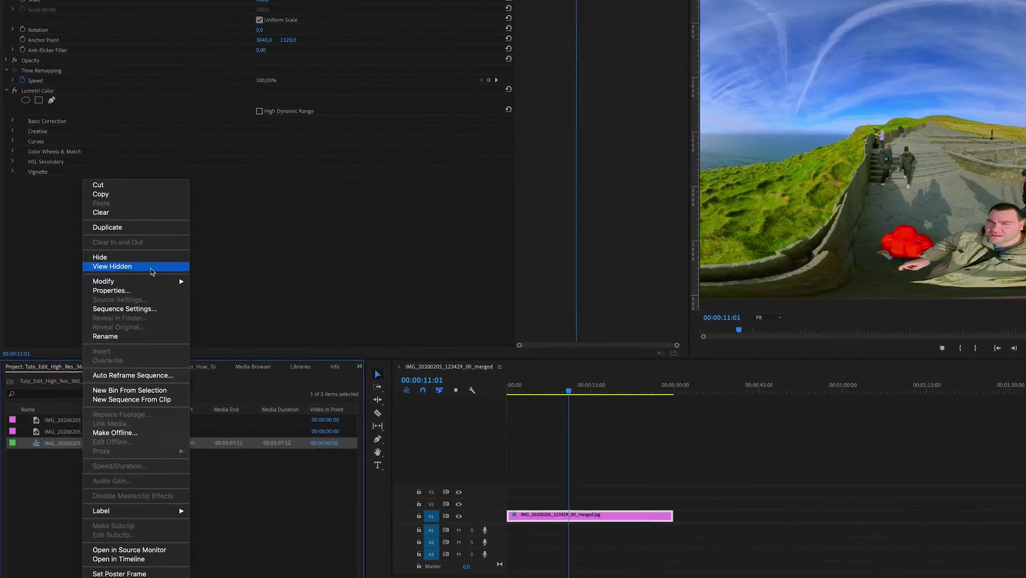
click(134, 311)
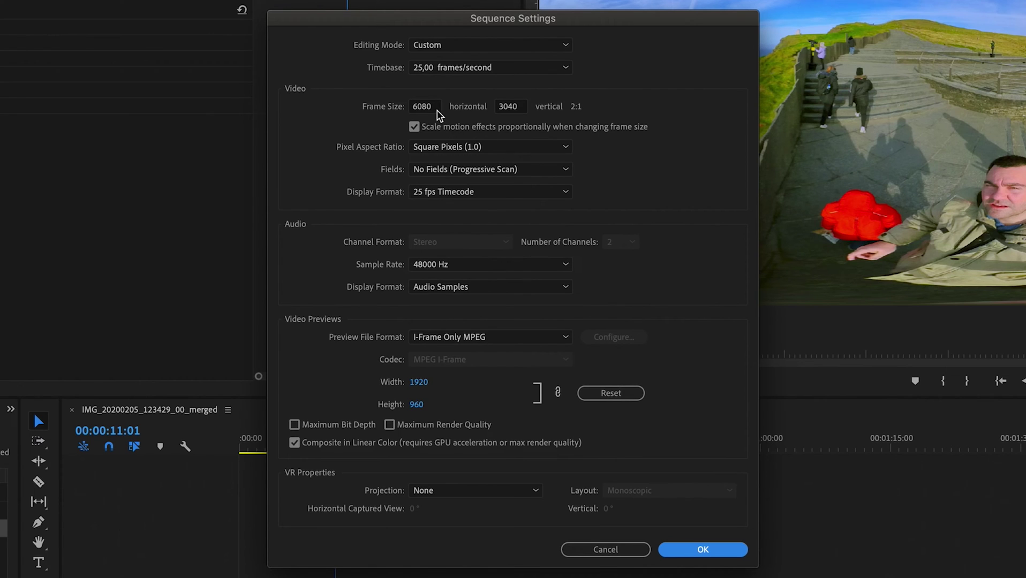
click(436, 110)
click(515, 107)
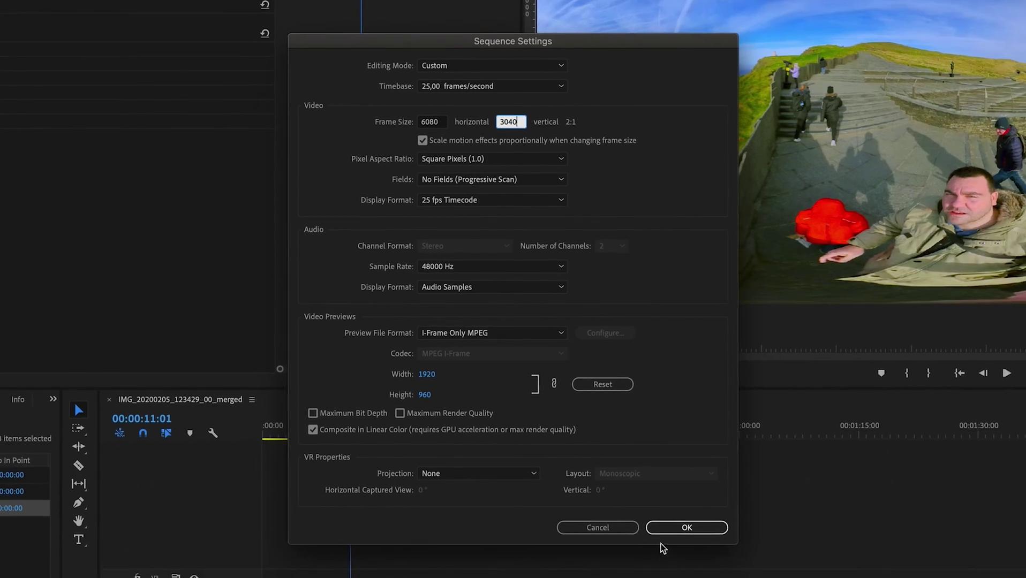
click(606, 549)
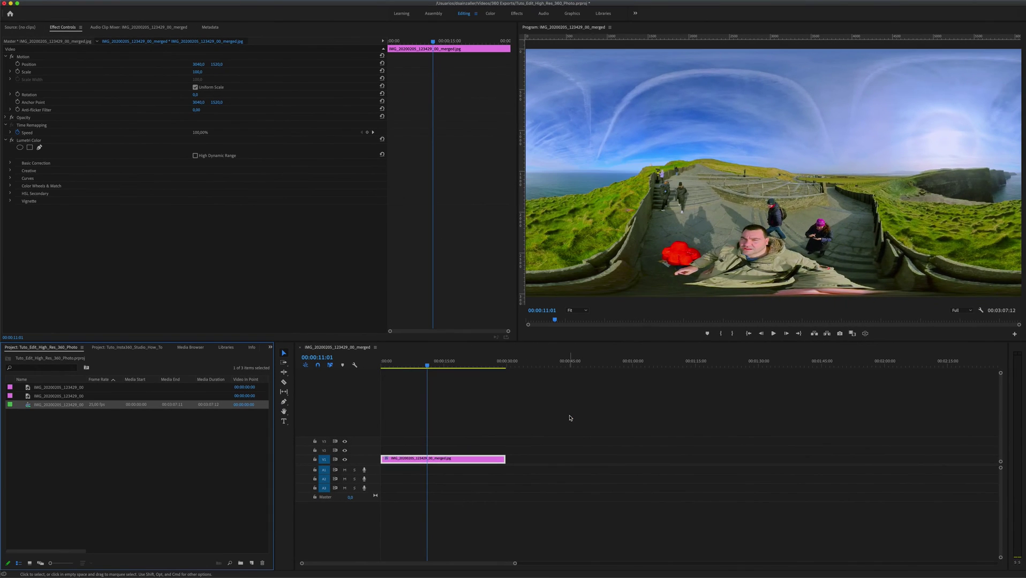
click(63, 1)
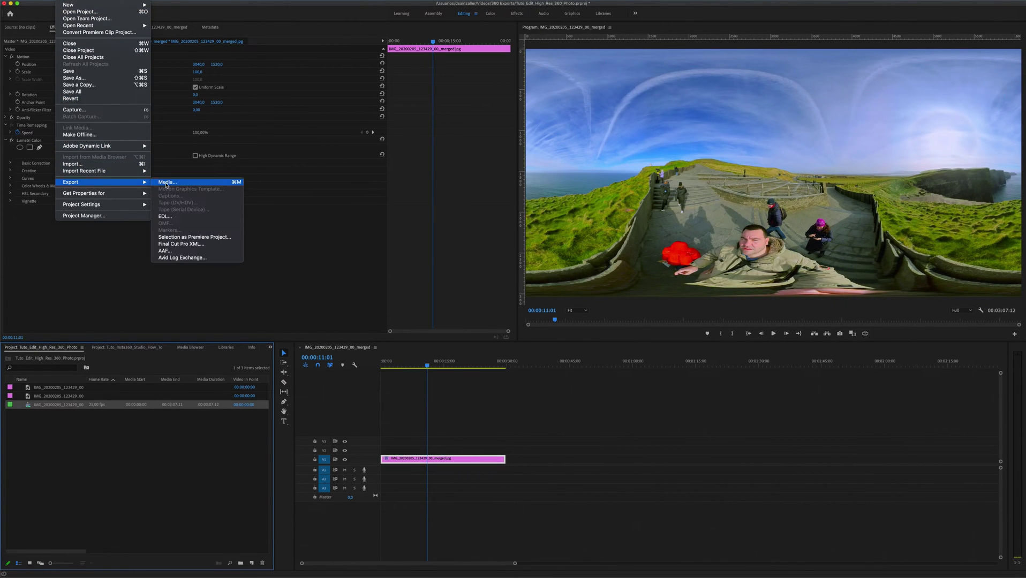
- Open the export settings and choose the Match Source - High bitrate preset
key(Escape)
drag(579, 230, 528, 232)
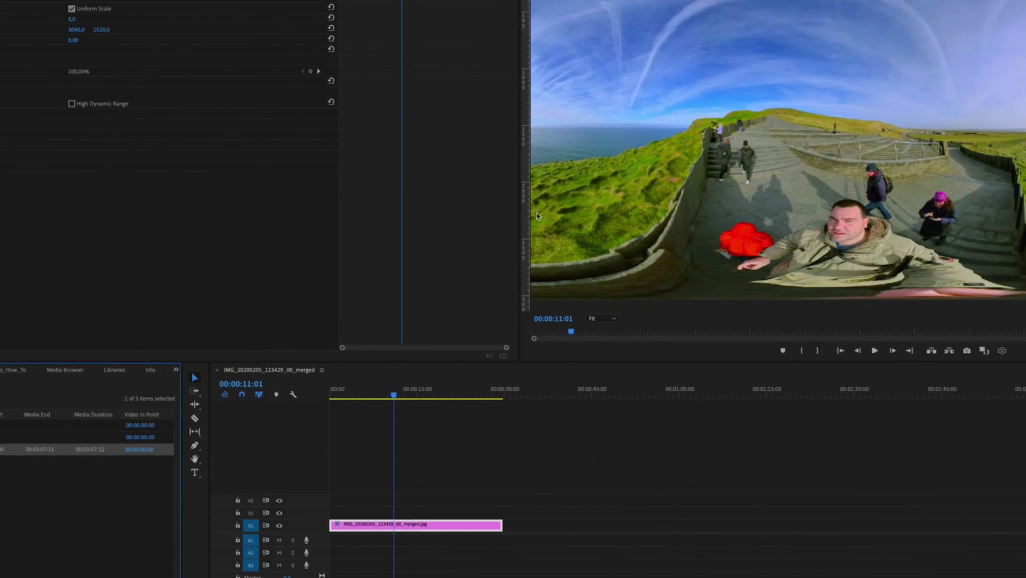
key(super+m)
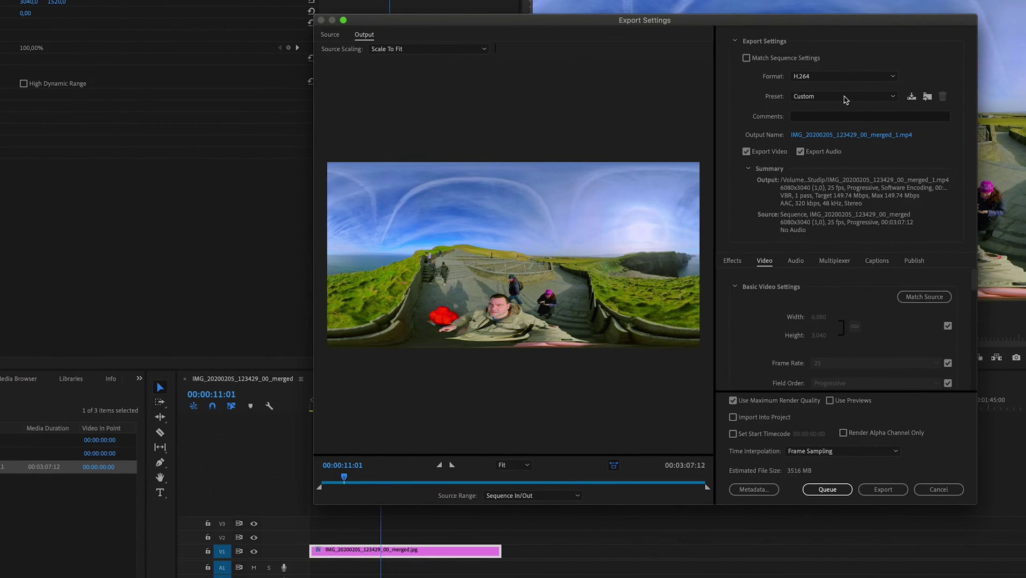
click(892, 99)
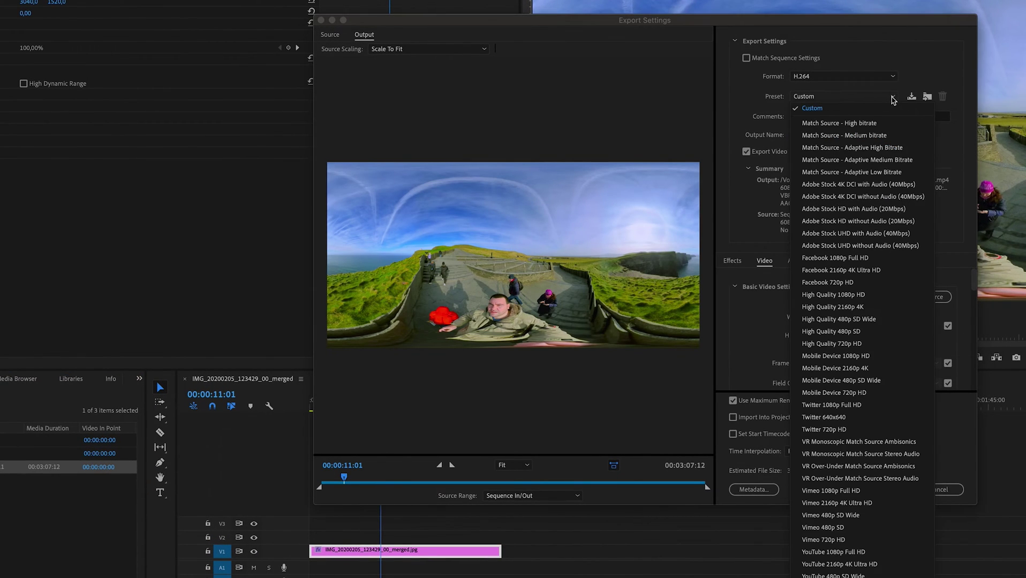
click(889, 124)
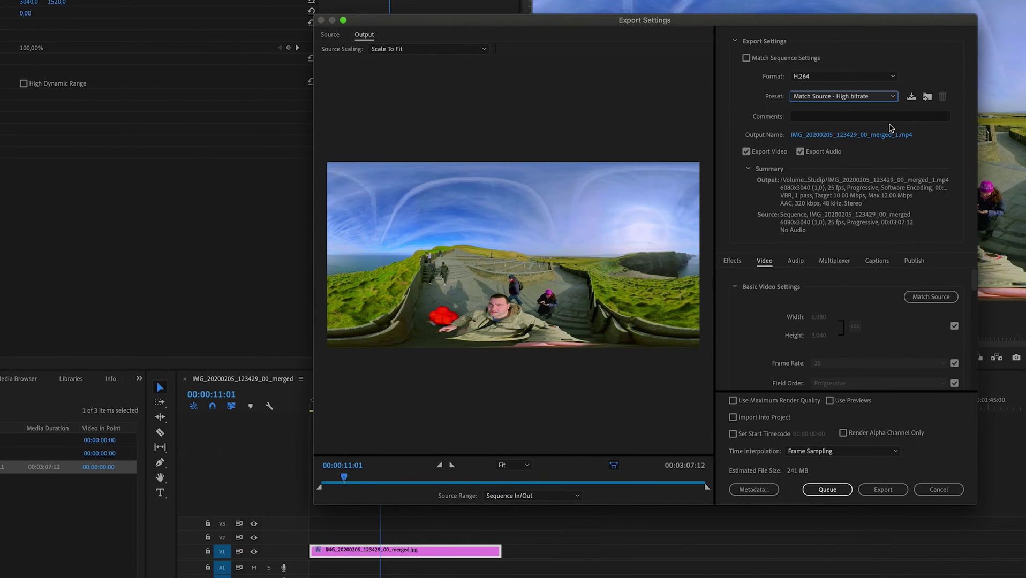
- Name the output test_photo_360.mp4 and shorten the export range's end point
click(886, 136)
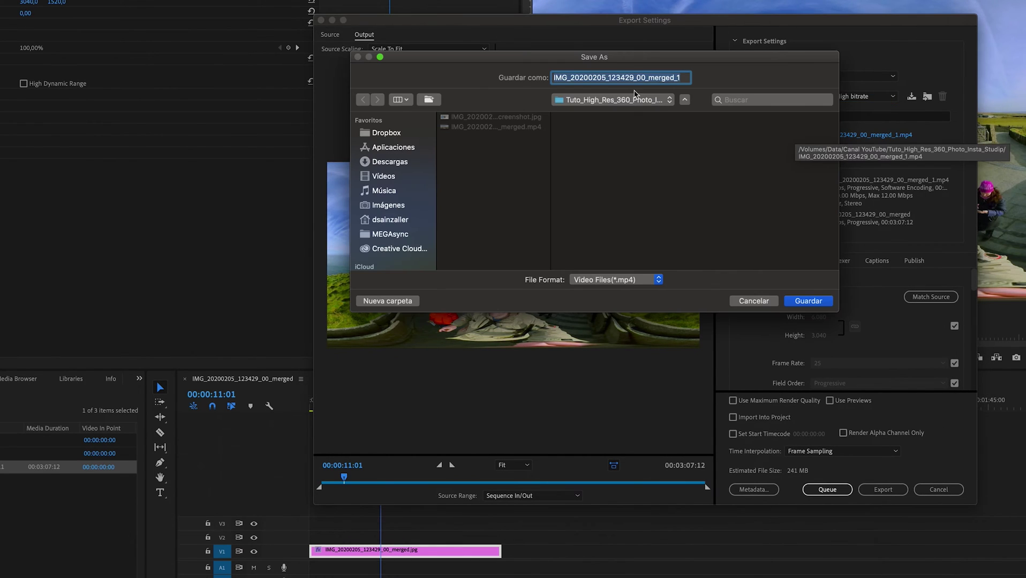
text(test_photo_360)
key(Return)
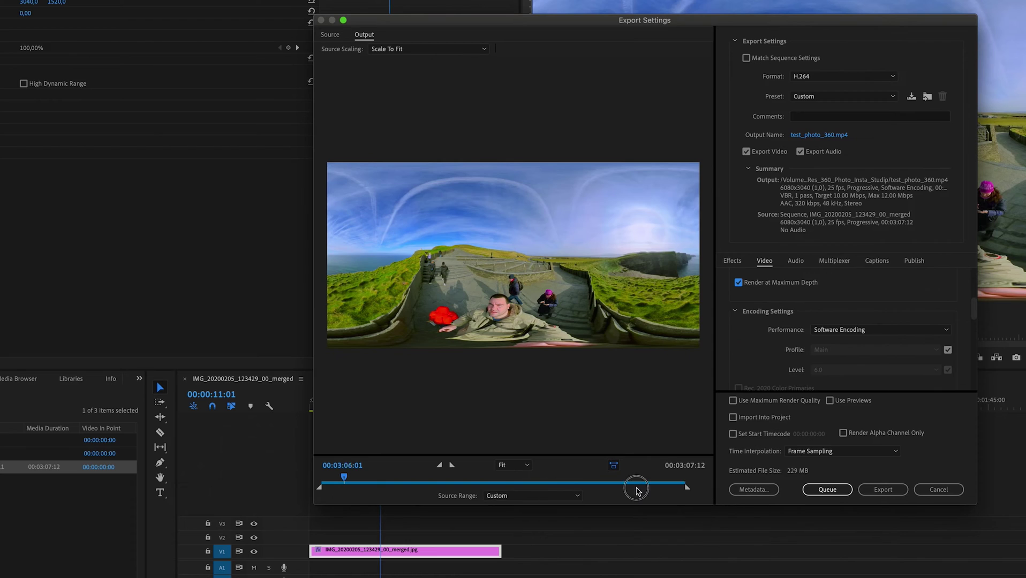
mouse_move(707, 487)
mouse_down()
mouse_move(362, 487)
mouse_move(380, 485)
mouse_up()
click(388, 490)
- Set target bitrate to 154.57 Mbps, enable Maximum Render Quality, and export
scroll(846, 332, down, 3)
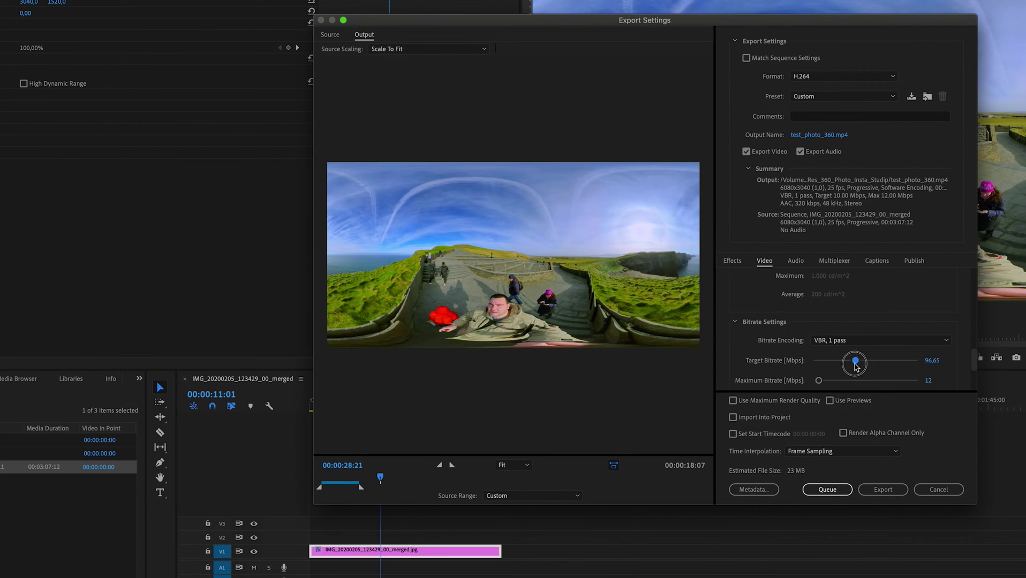
drag(842, 358, 880, 358)
scroll(840, 329, down, 2)
click(732, 400)
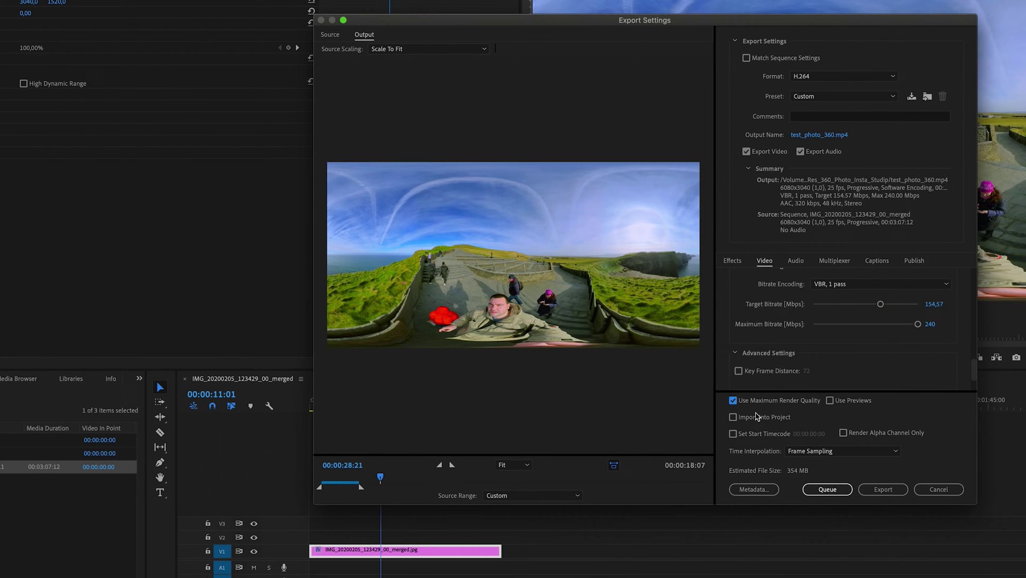
click(877, 488)
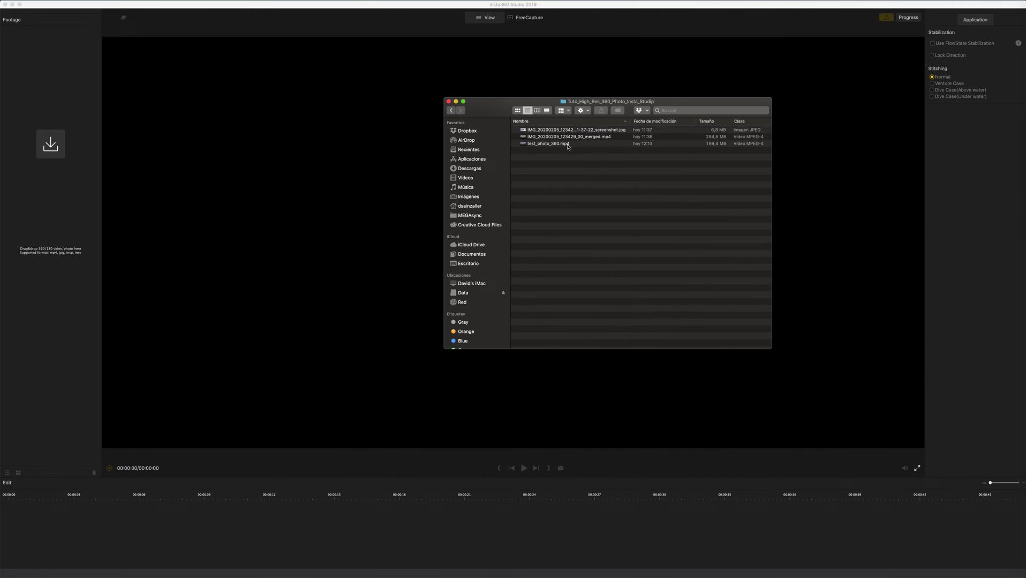
- Import test_photo_360.mp4 into Insta360 Studio's footage library and pause at 00:00:04
click(565, 146)
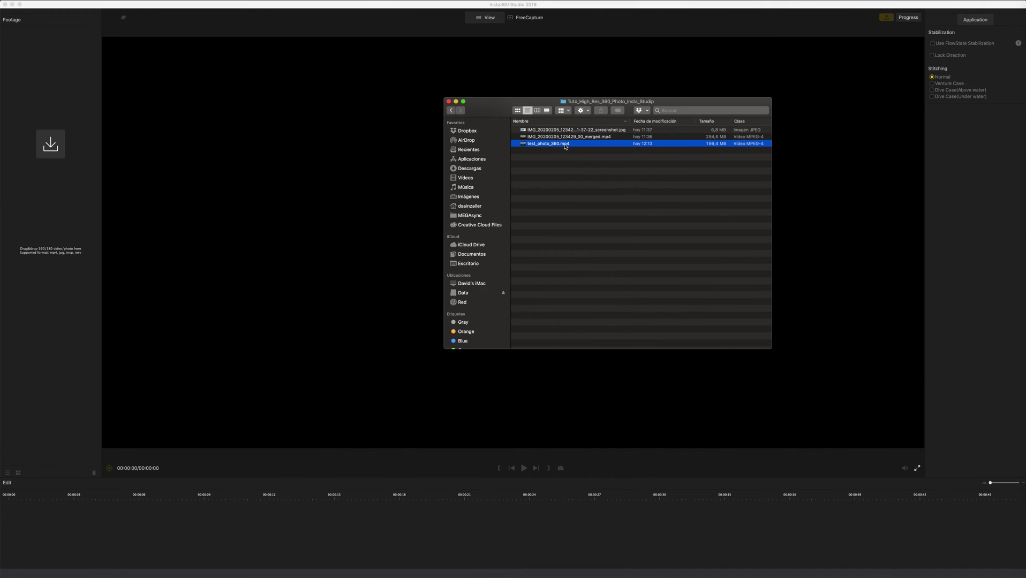
drag(566, 145, 49, 176)
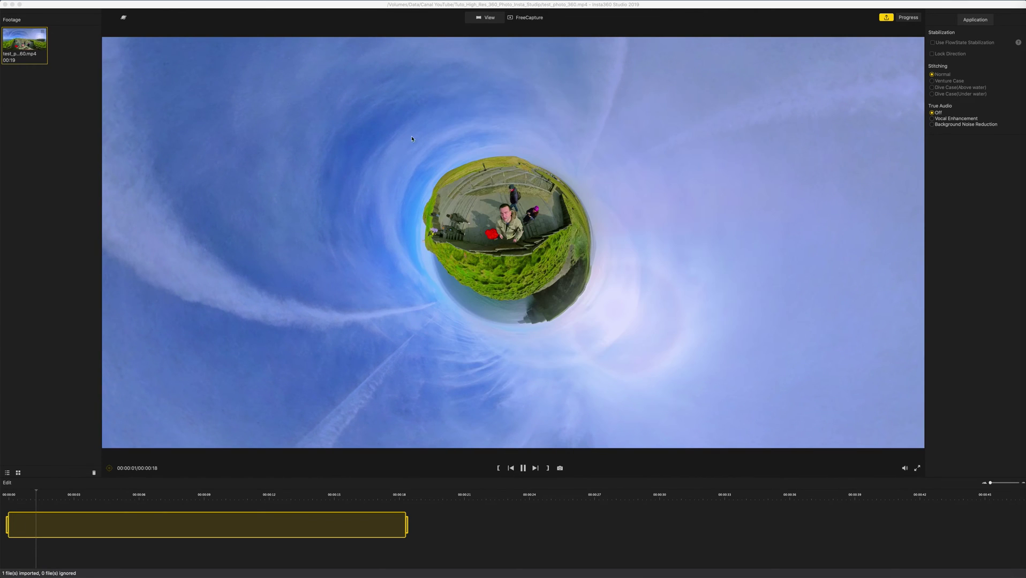
click(449, 102)
click(524, 469)
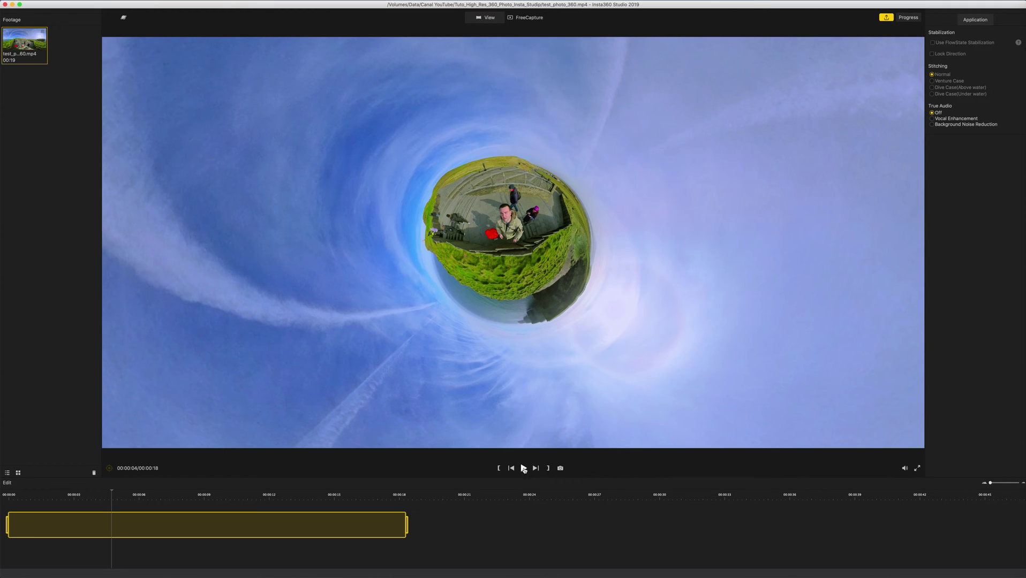
click(126, 19)
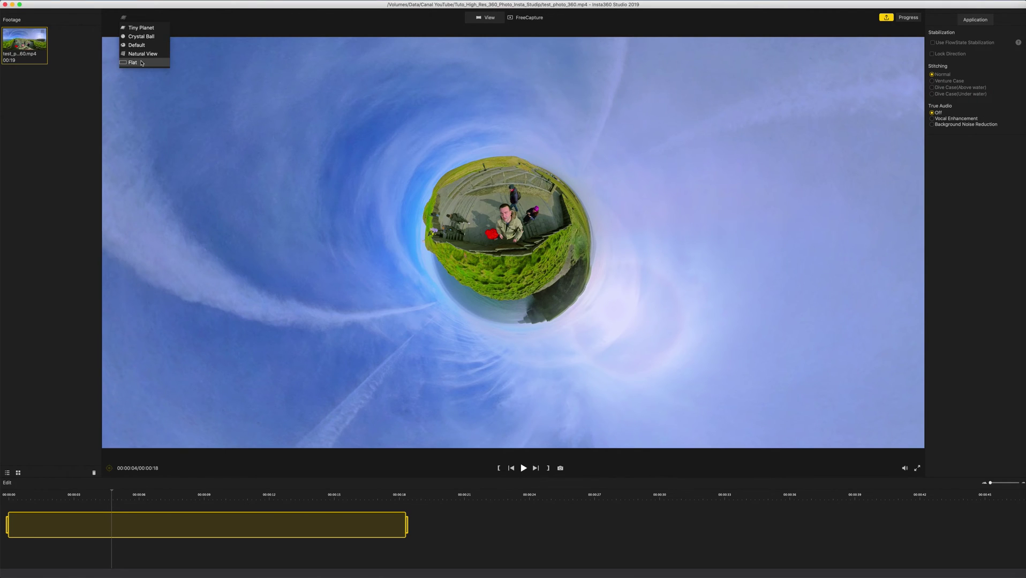
- Switch from Flat to Default view and frame a wide shot of the cliffs and sea
click(138, 62)
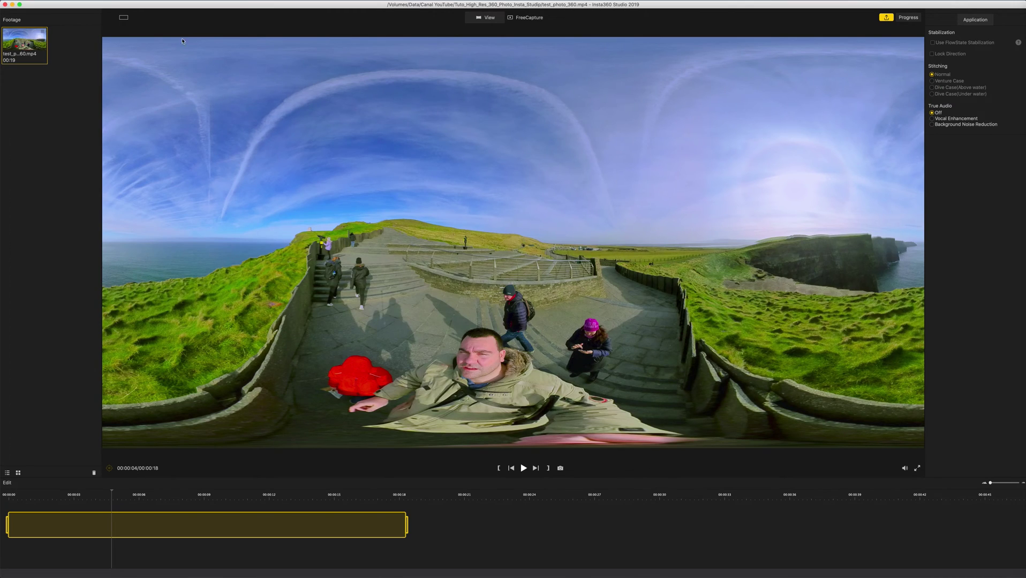
click(123, 19)
click(138, 54)
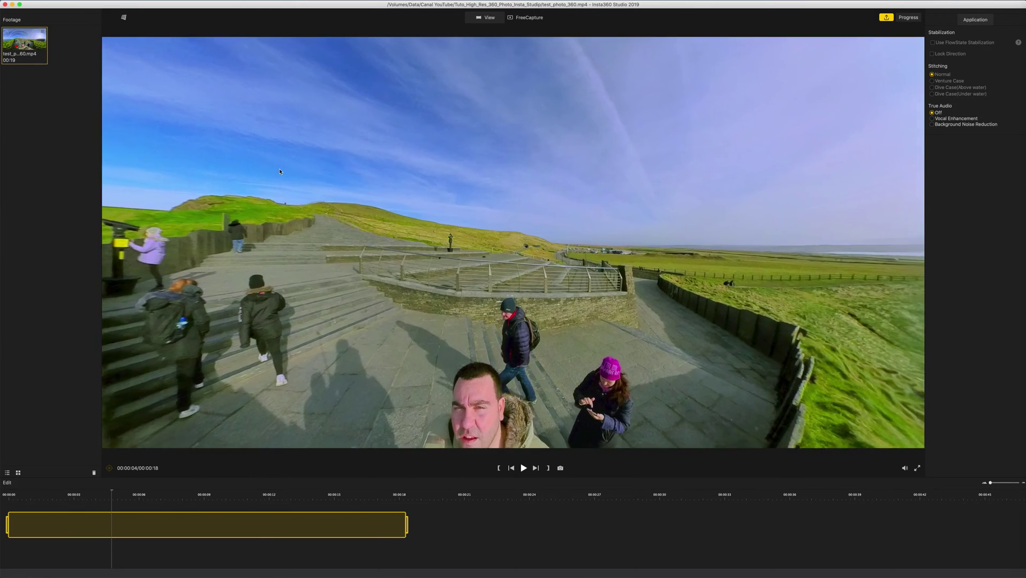
mouse_move(387, 211)
mouse_down()
mouse_move(586, 218)
mouse_move(504, 196)
mouse_up()
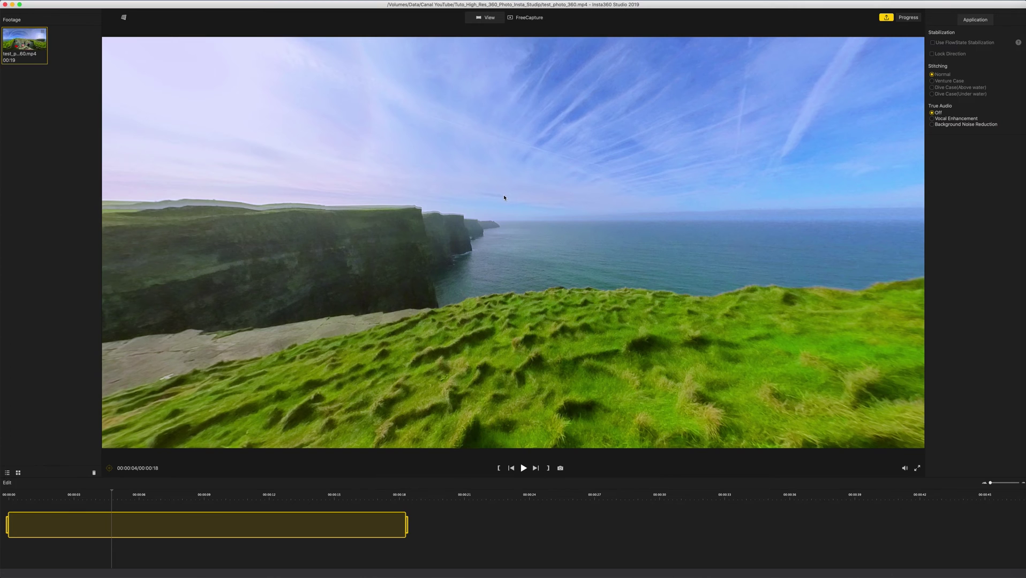
scroll(504, 197, down, 5)
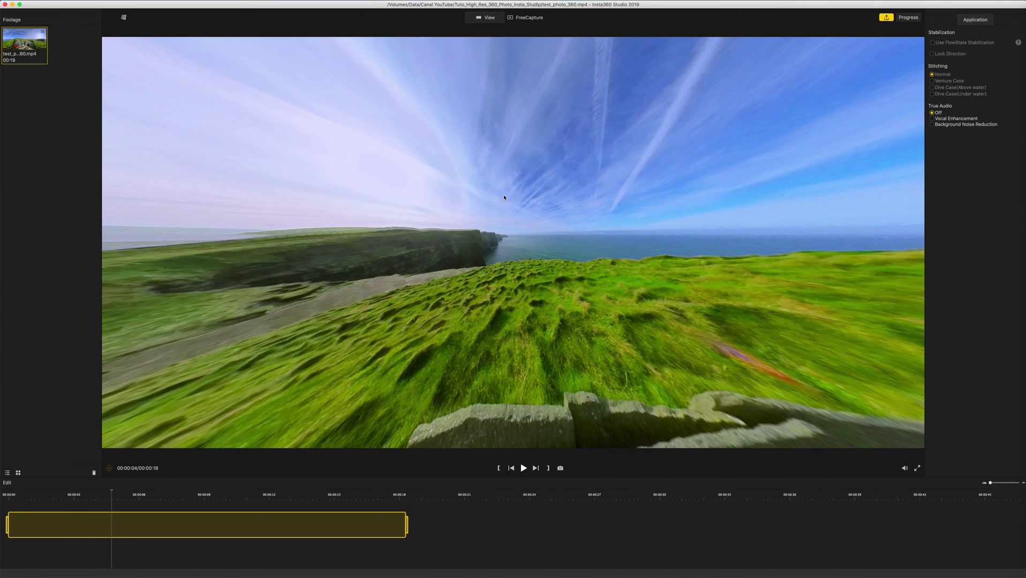
drag(504, 198, 501, 197)
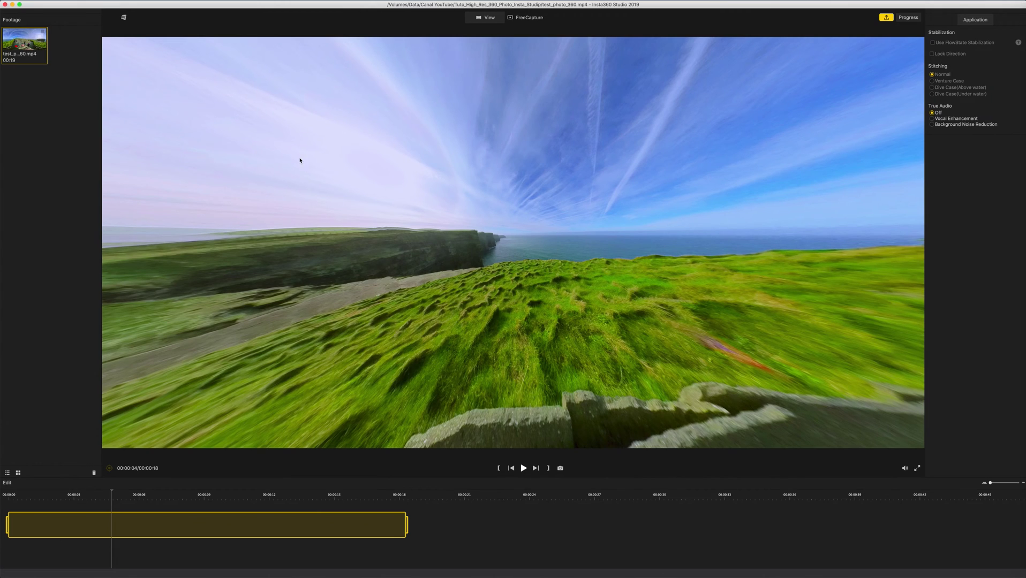
click(560, 469)
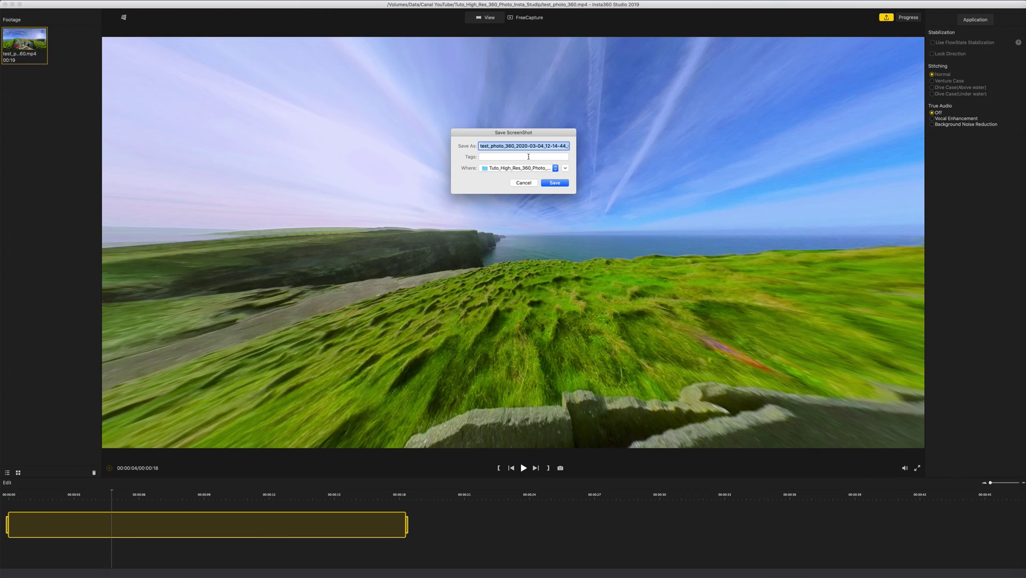
- Save screenshots of the wide cliff view and a less distorted cliff view
text(photo1)
key(Return)
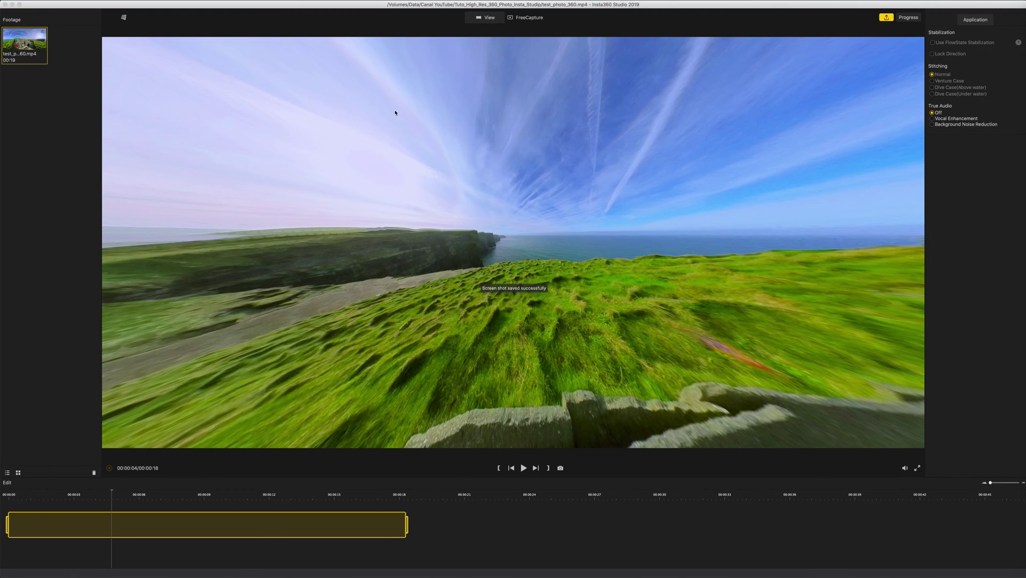
click(124, 17)
click(138, 45)
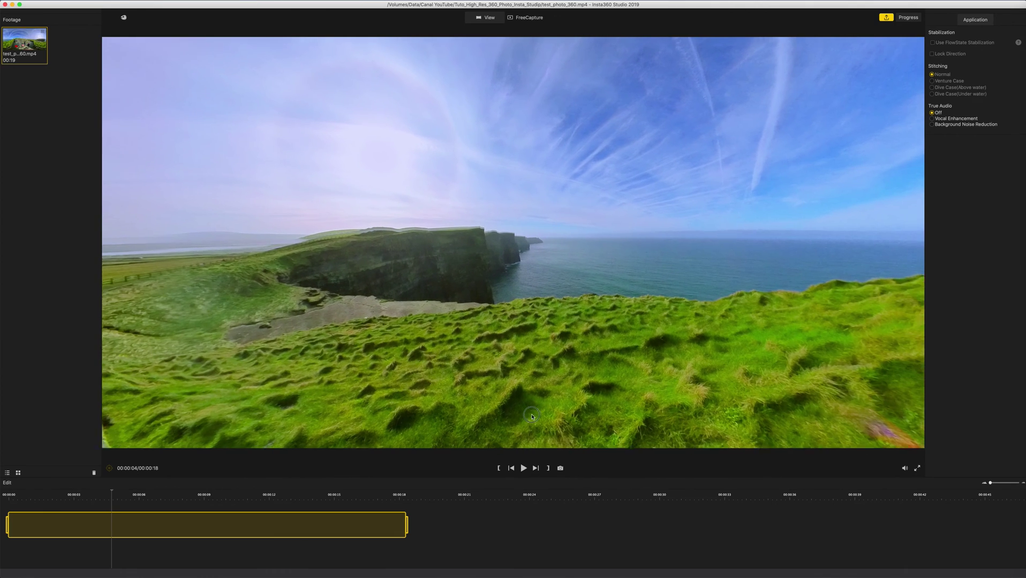
click(560, 468)
text(pho)
key(Return)
- Switch to Tiny Planet view and save two screenshots of it
click(123, 17)
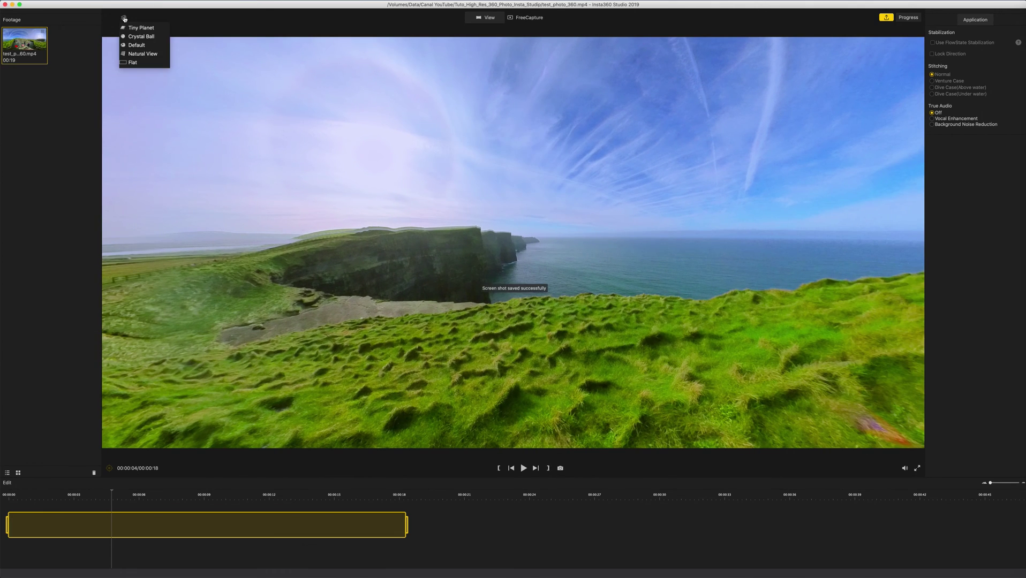
click(131, 34)
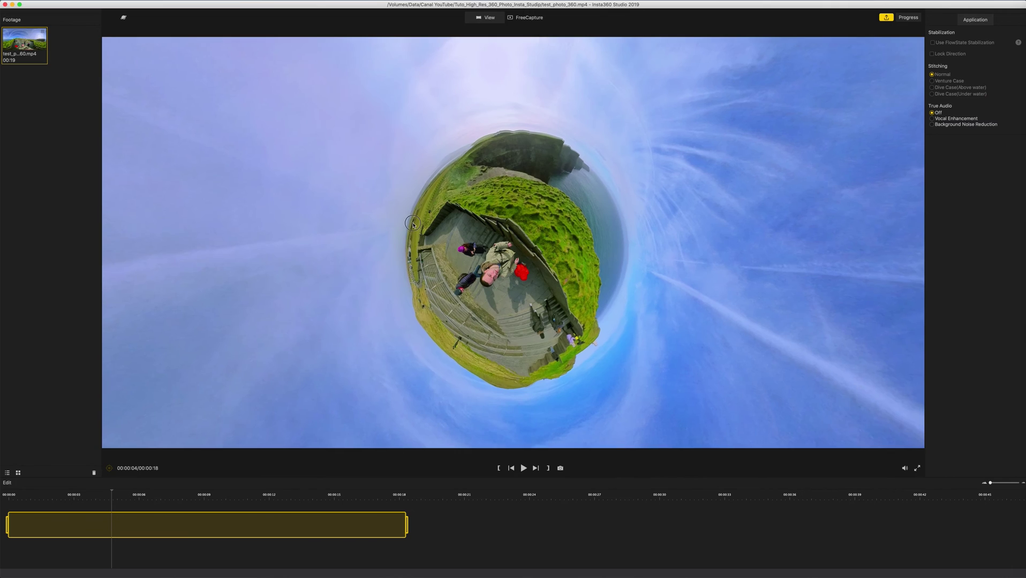
click(559, 468)
key(Return)
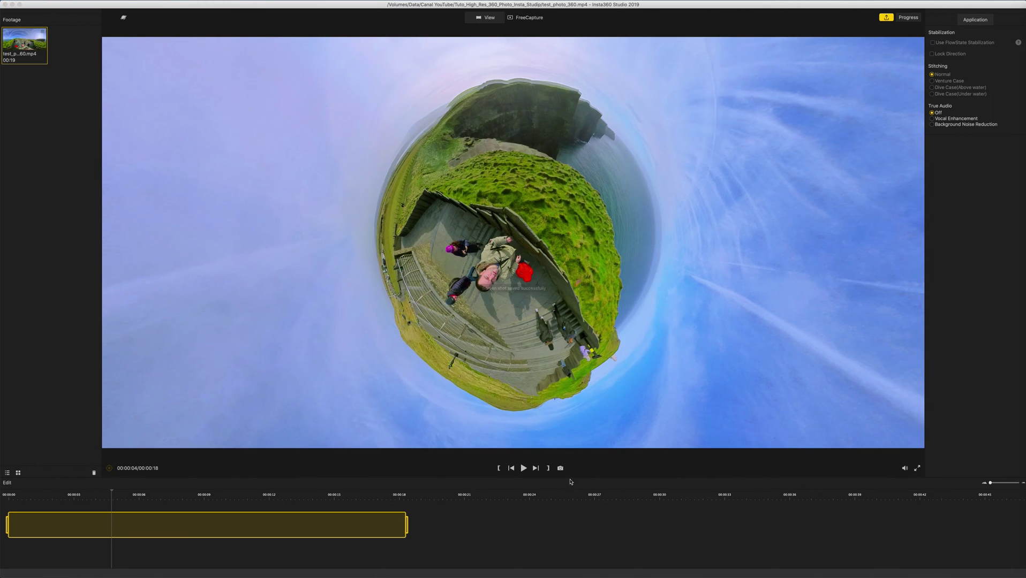
click(564, 469)
key(Return)
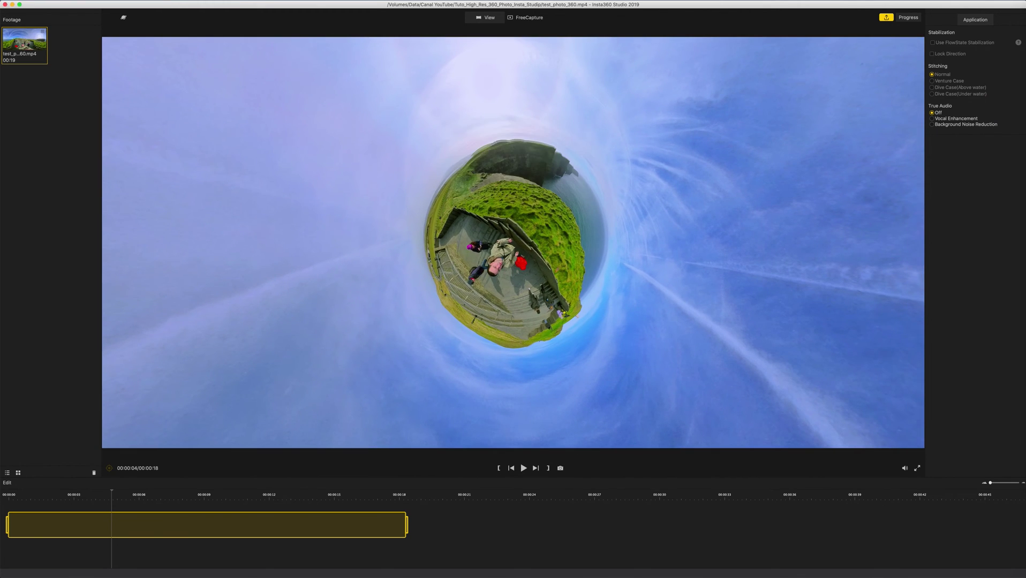
- Flip the tiny planet into a tunnel view, then open photo1.jpg for viewing
click(123, 17)
click(137, 37)
click(123, 17)
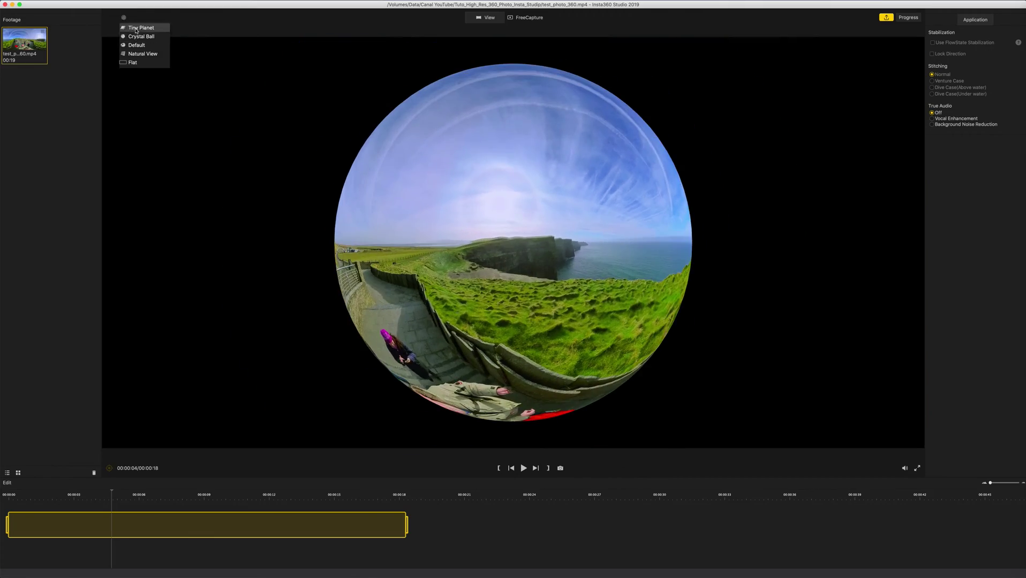
click(139, 27)
mouse_move(467, 110)
mouse_down()
mouse_move(259, 395)
mouse_move(377, 332)
mouse_up()
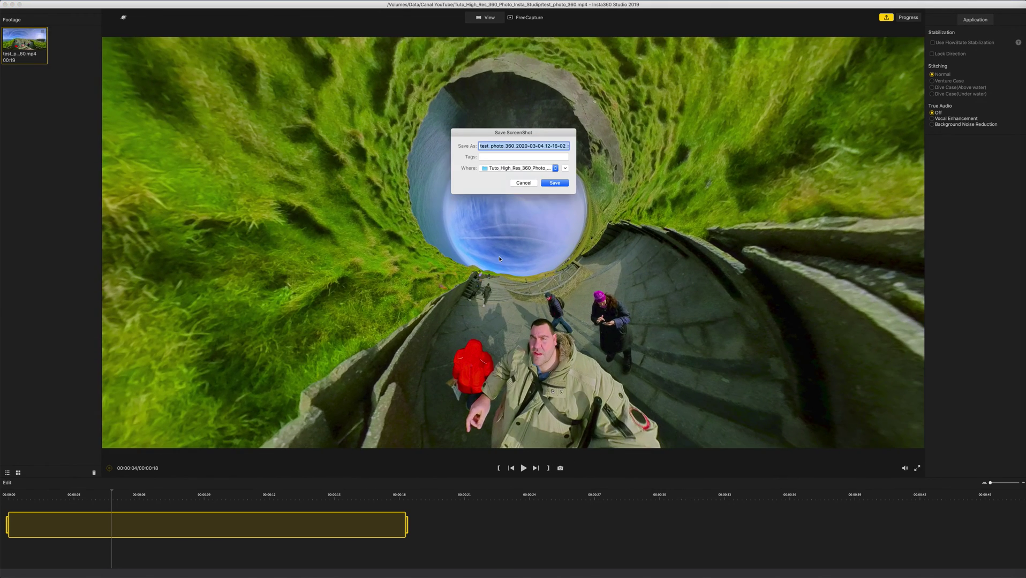
click(599, 203)
double_click(600, 203)
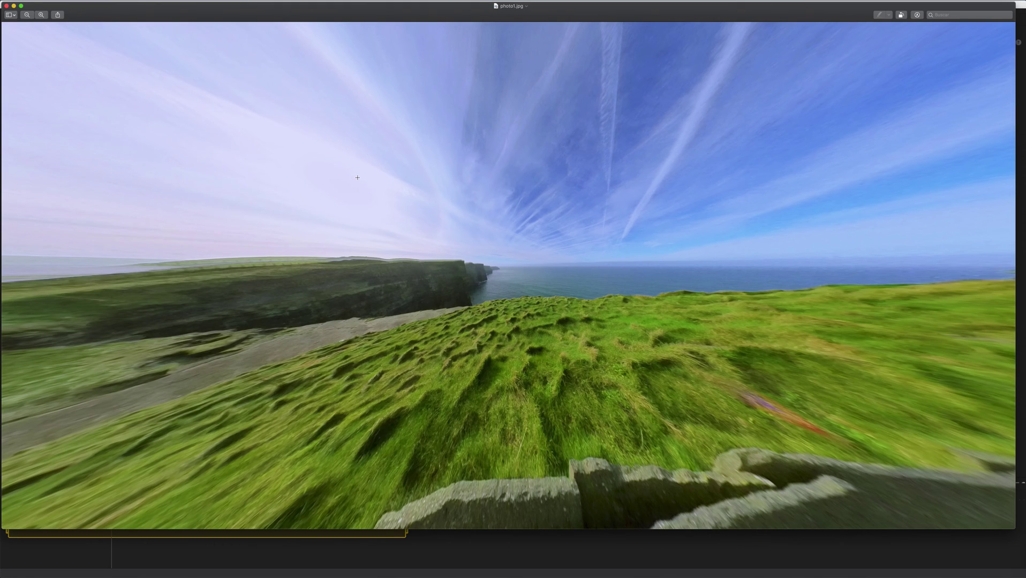
- Review photo2.jpg, photo4.jpg and photo5.jpg one after another
click(7, 6)
click(610, 210)
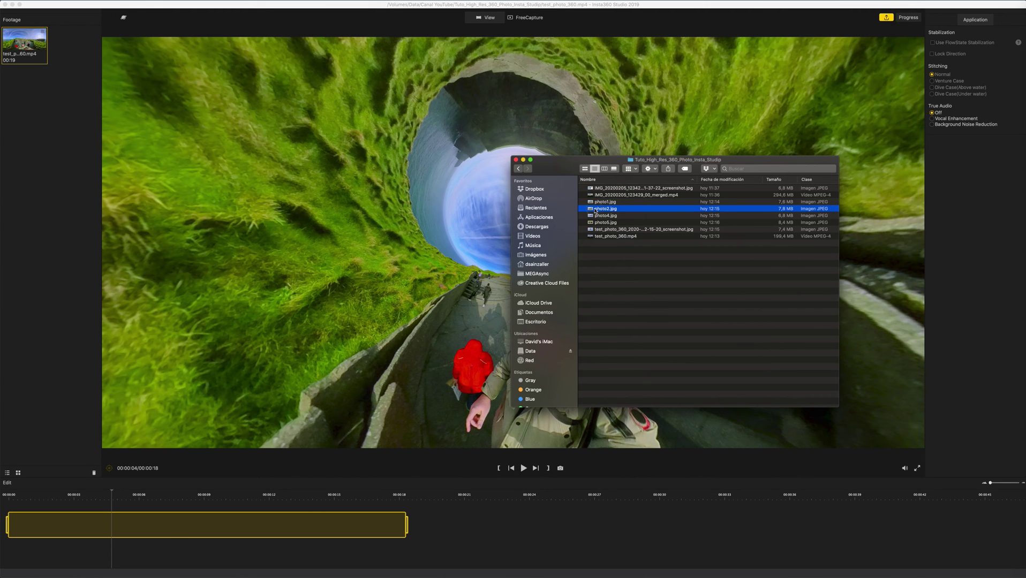
double_click(595, 209)
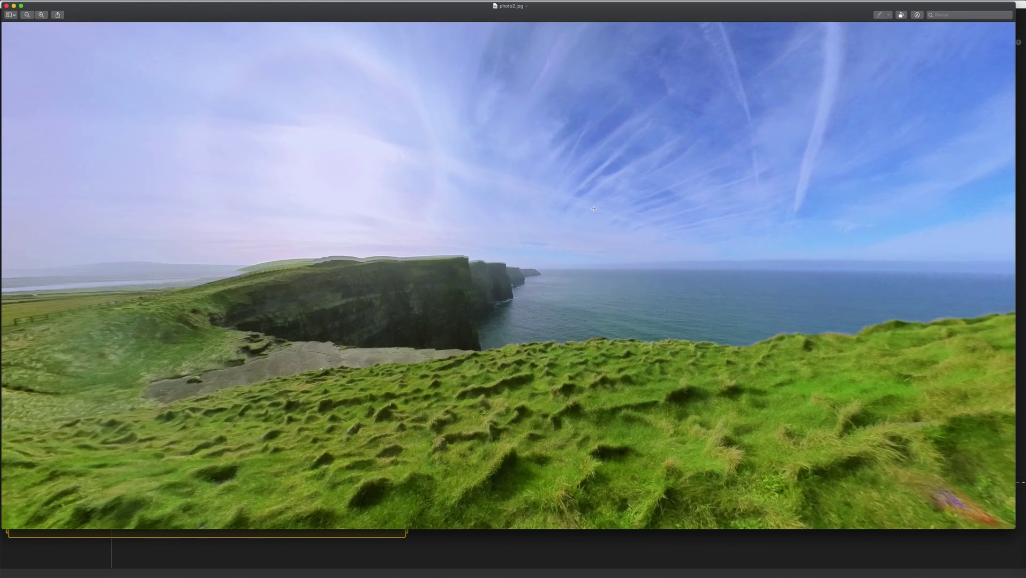
click(6, 6)
key(Down)
key(Down)
key(super+Down)
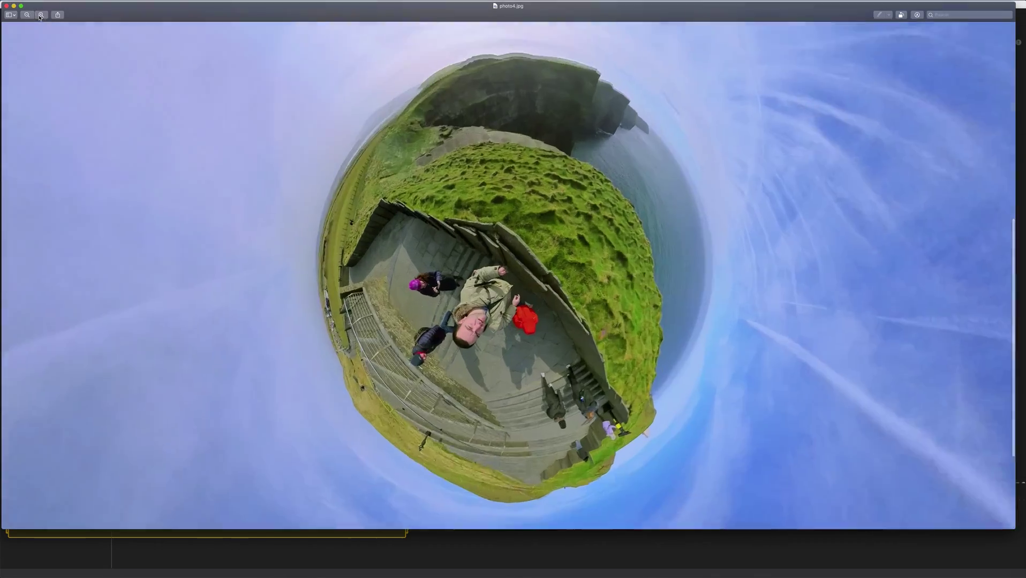
key(super+w)
key(Down)
key(super+Down)
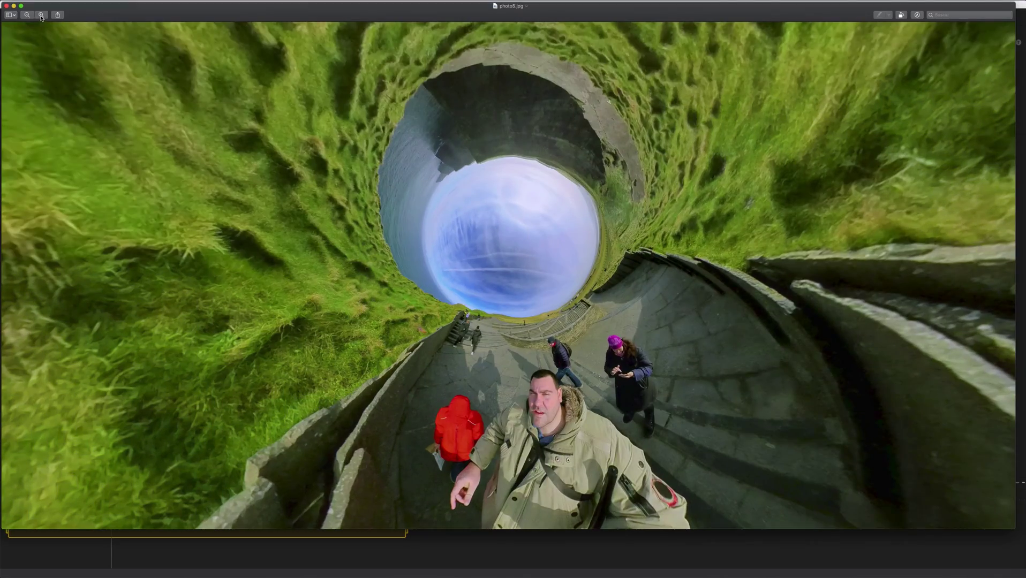
key(super+w)
- Open the test_photo_360 tiny-planet screenshot and zoom in twice on the people on the steps
key(Down)
key(super+Down)
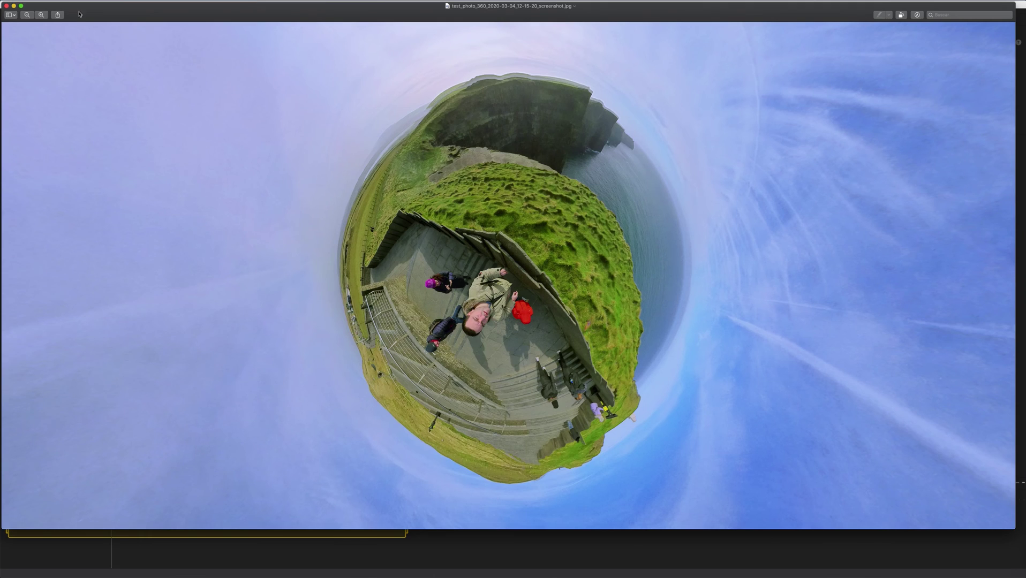
click(46, 16)
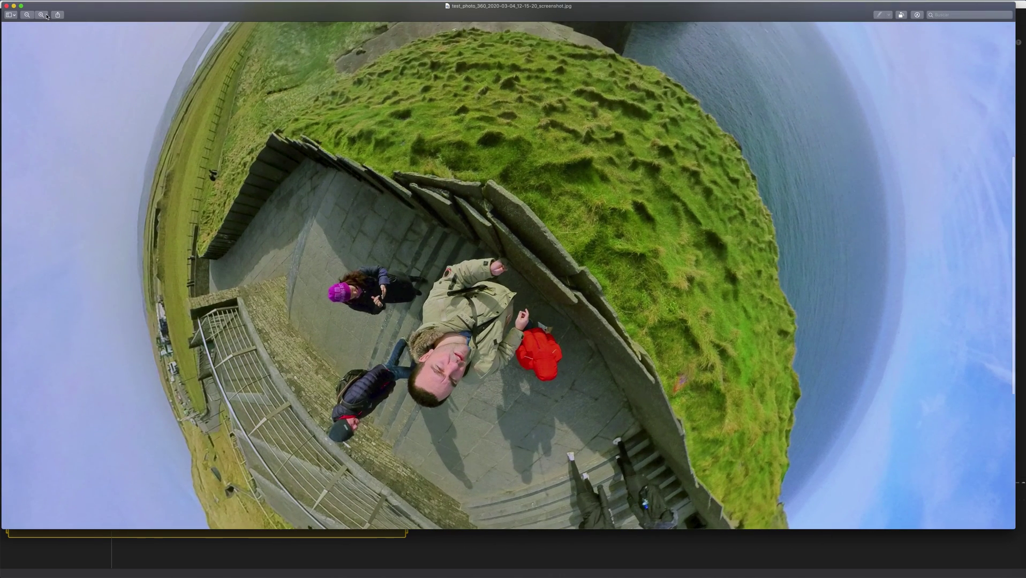
click(46, 16)
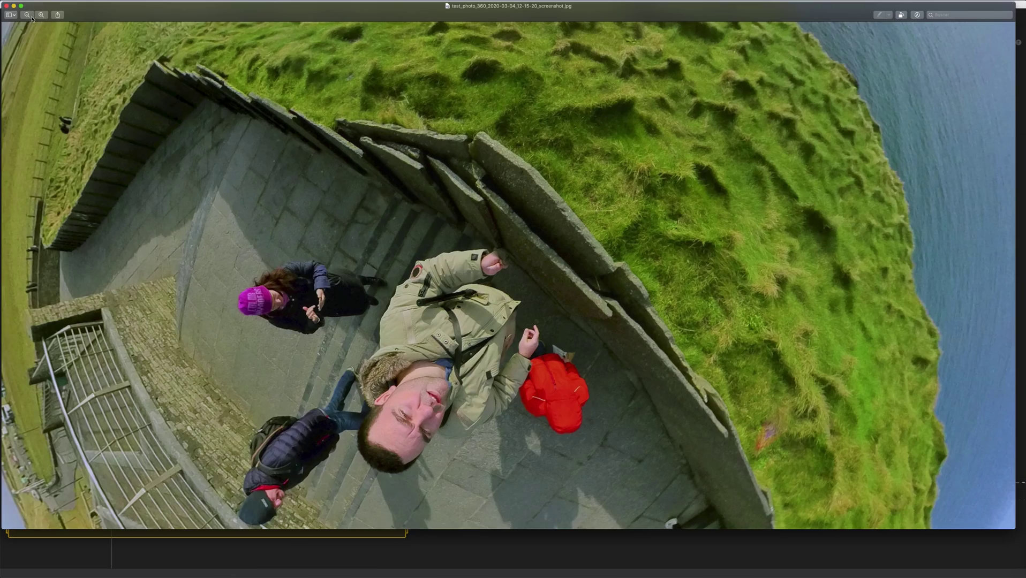